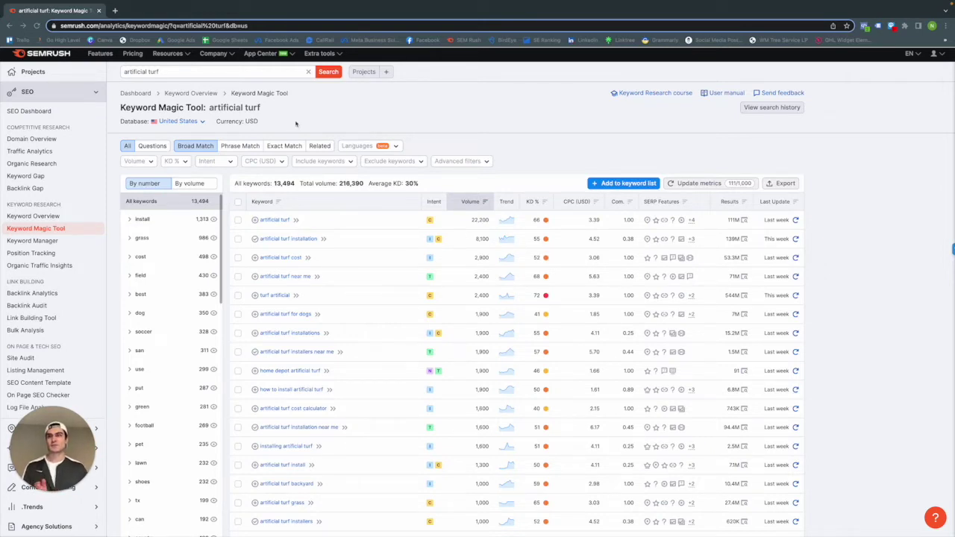
- Examine the search intent, trend, keyword difficulty and CPC metrics for the artificial turf keywords in the Keyword Magic Tool
left_click_drag(210, 107, 277, 109)
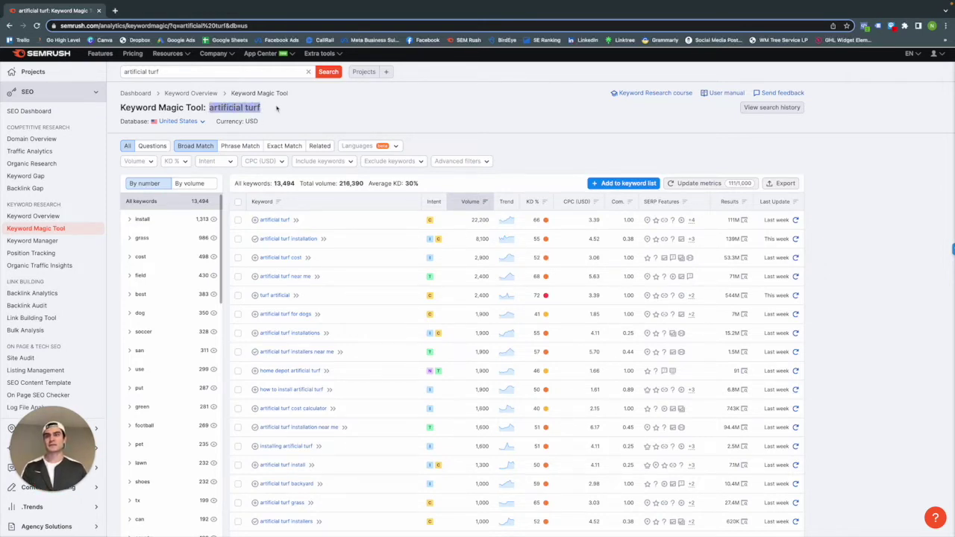
left_click(284, 110)
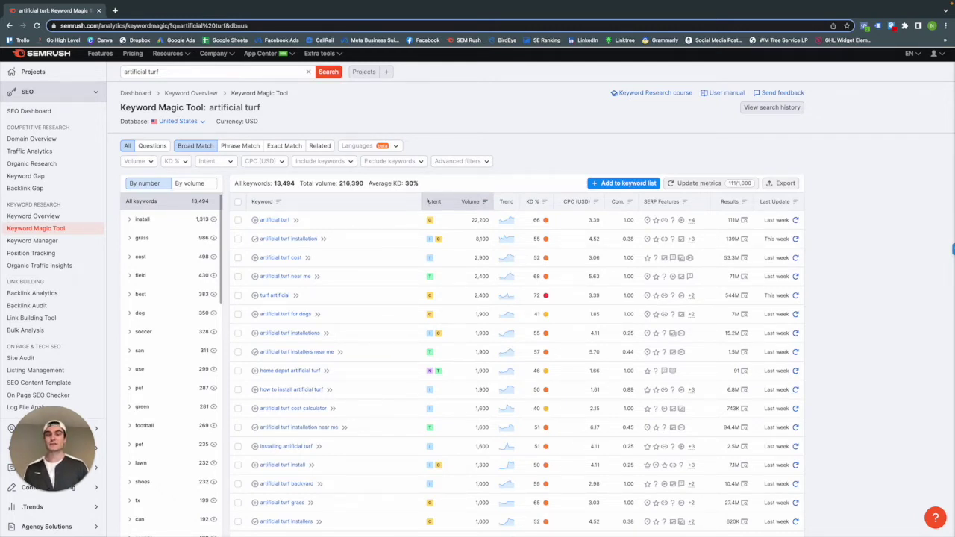
mouse_move(429, 220)
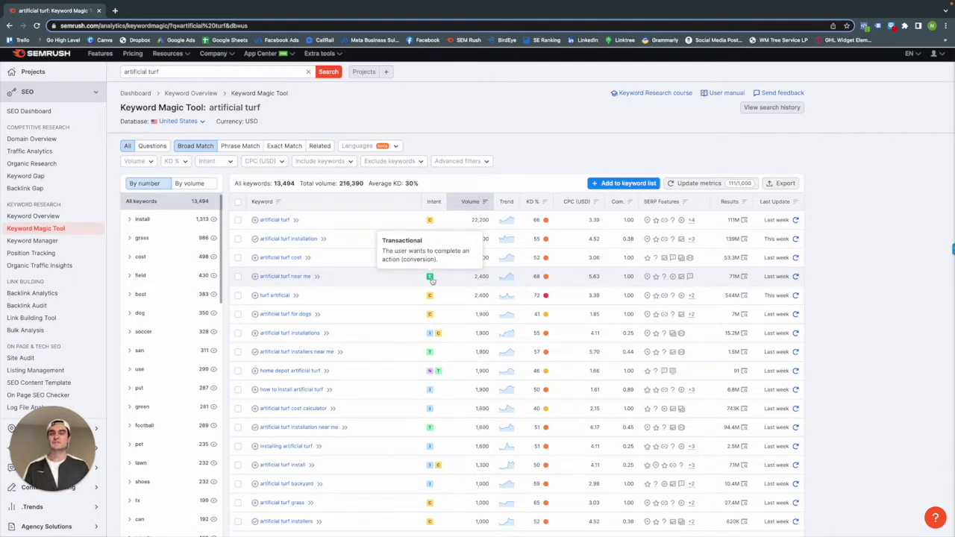
mouse_move(430, 372)
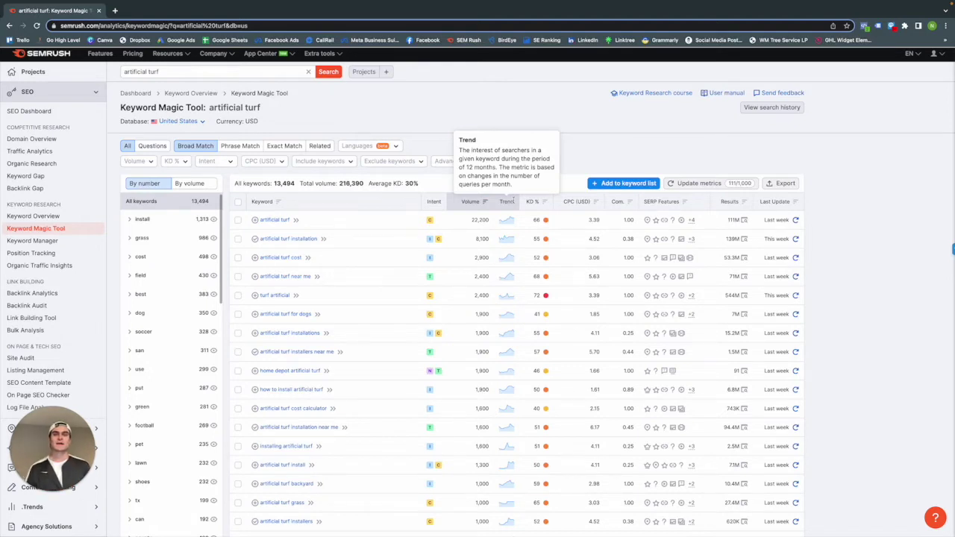
mouse_move(530, 202)
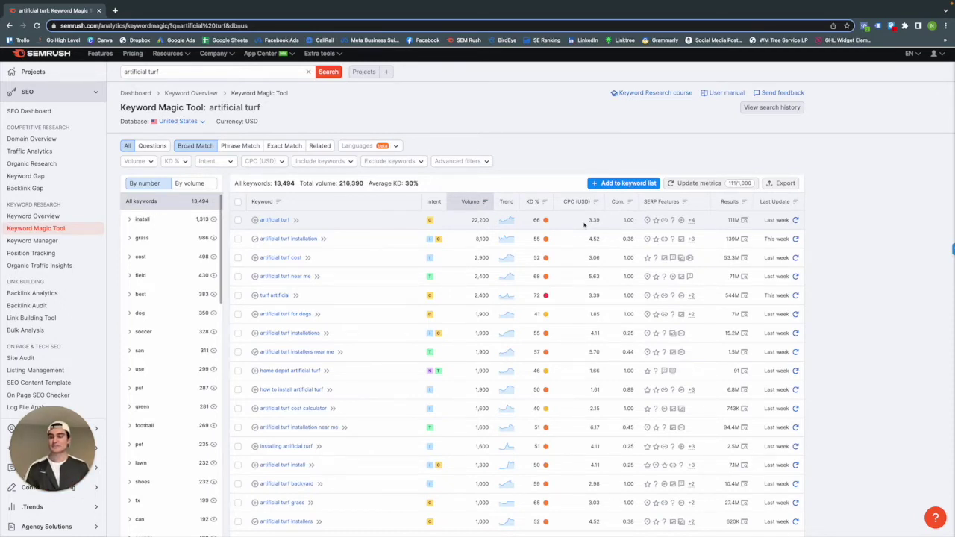
scroll(586, 222, "up", 1)
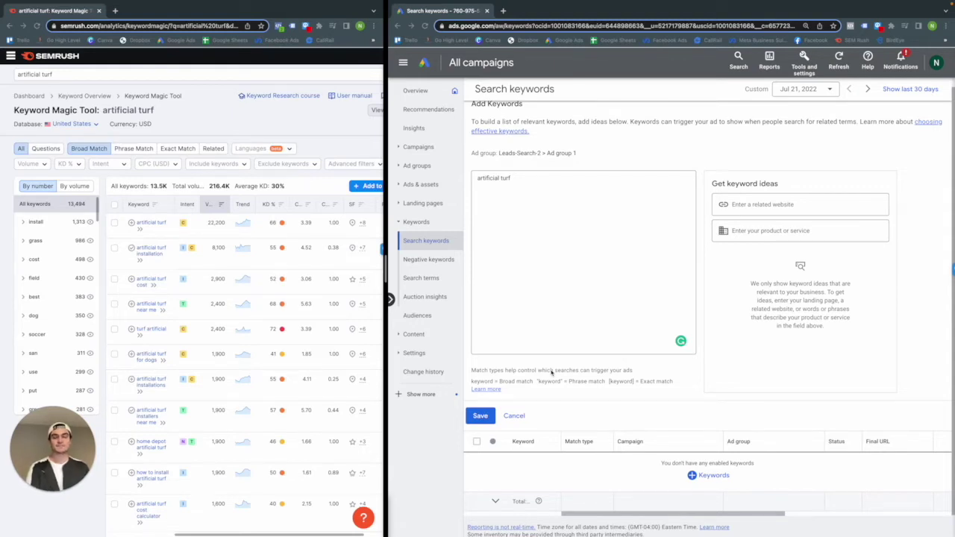
- In the Google Ads keyword list, make artificial turf a phrase-match keyword by enclosing it in quotation marks
left_click(537, 188)
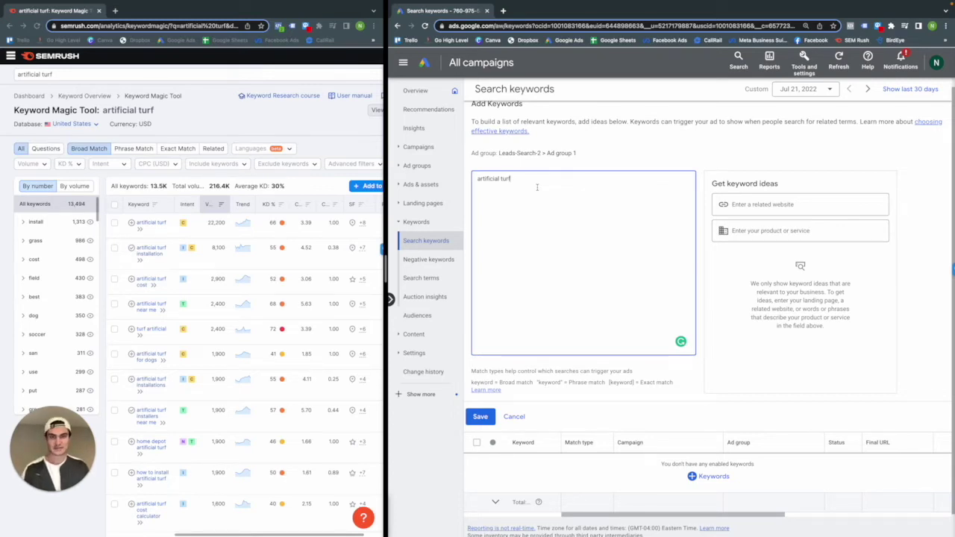
left_click(478, 179)
type("\"")
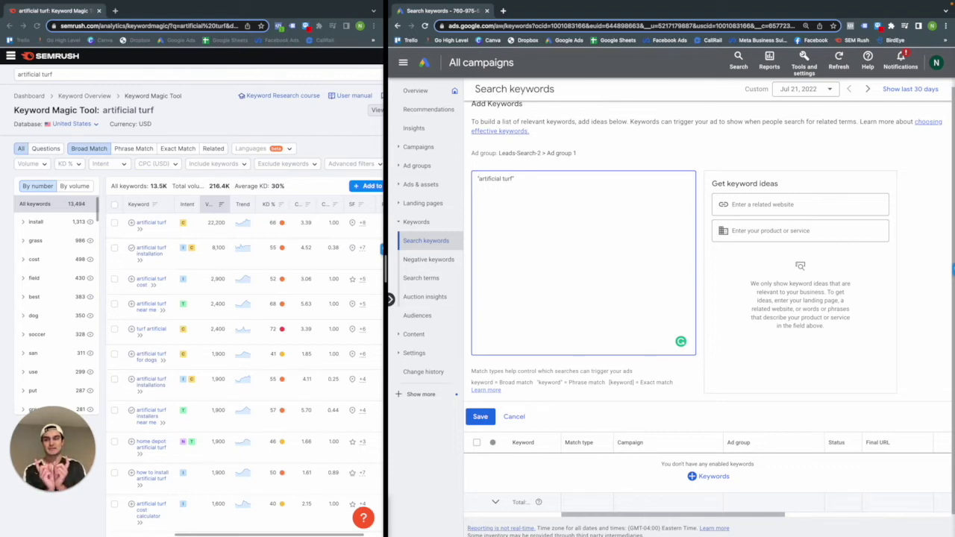
- Turn the artificial turf keyword into an exact match by replacing its quotation marks with square brackets
key("BackSpace")
type("[")
key("BackSpace")
type("a")
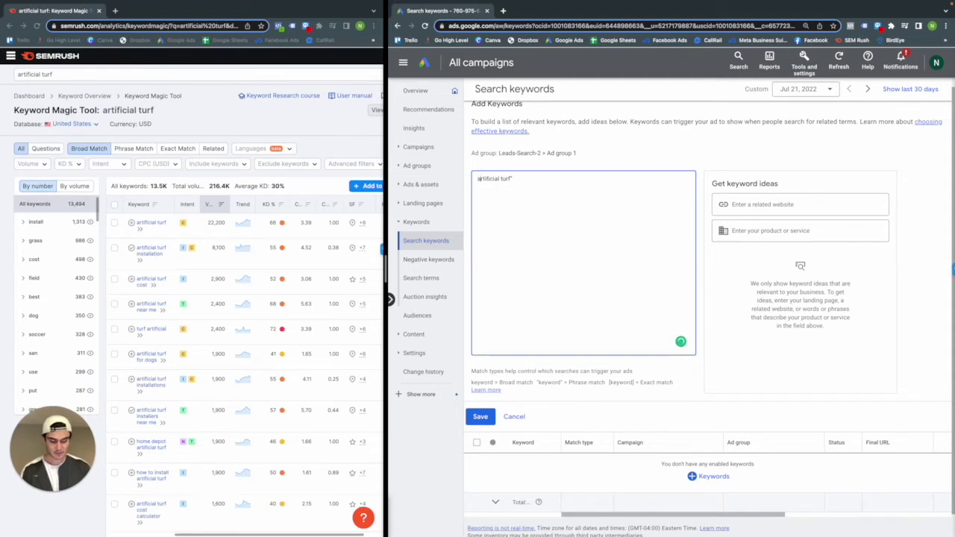
key("BackSpace")
type("[")
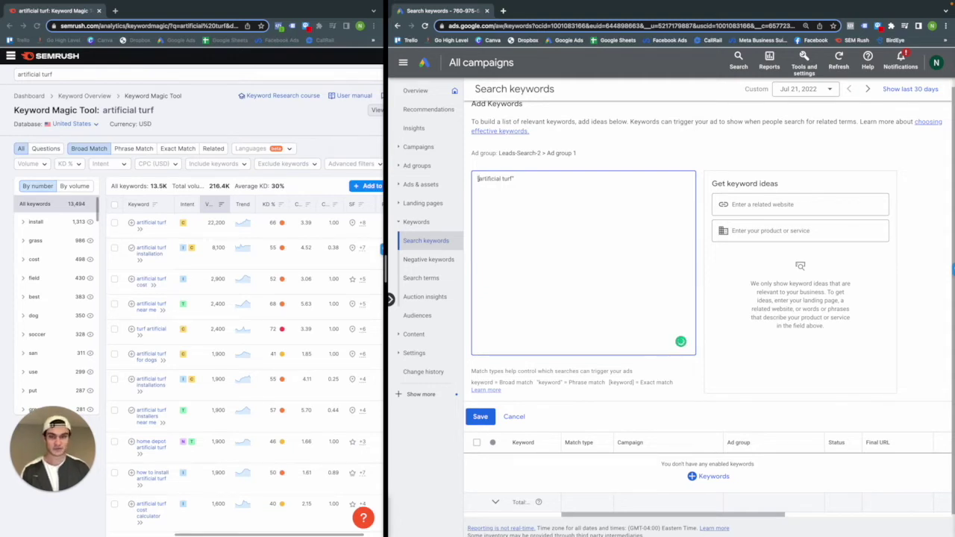
type("]")
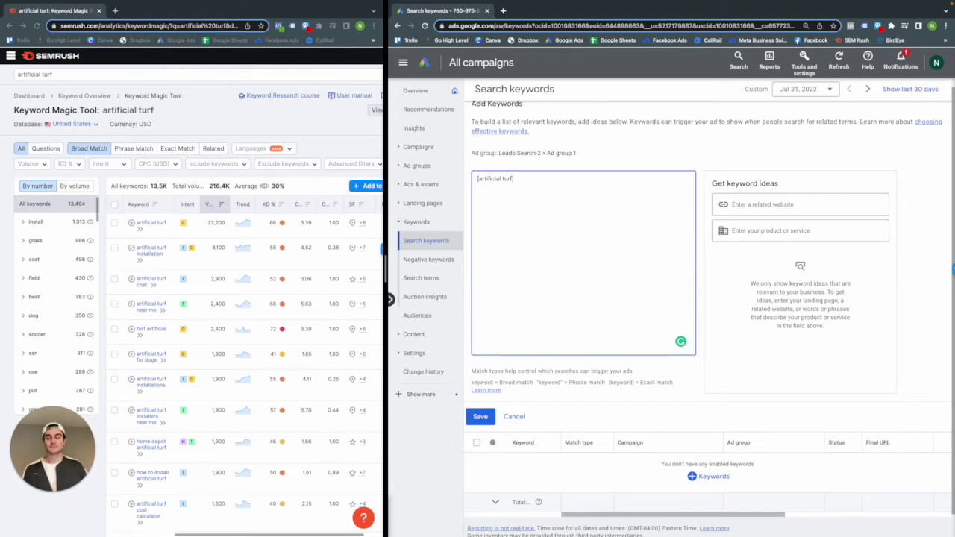
- Replace the bracketed keyword with the phrase-match keyword "artificial turf near me"
triple_click(538, 178)
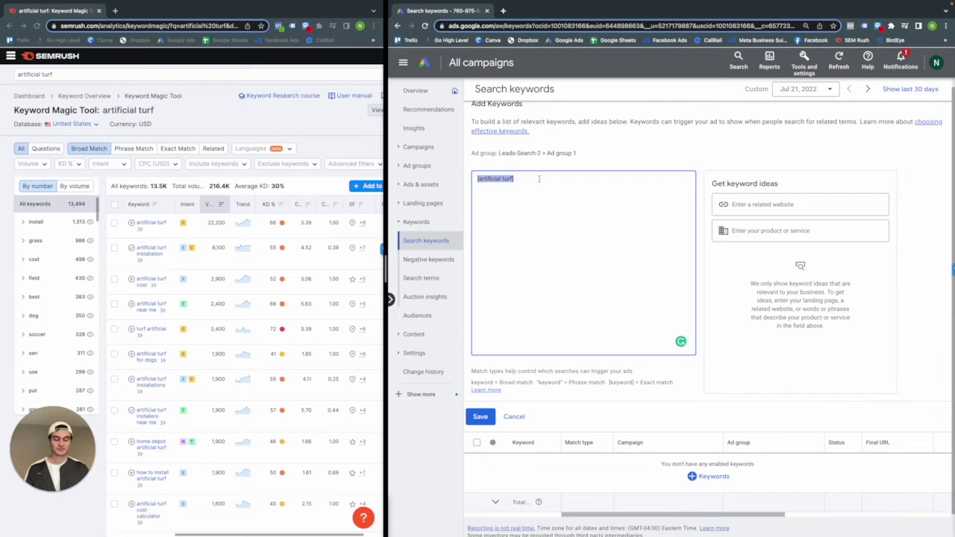
key("BackSpace")
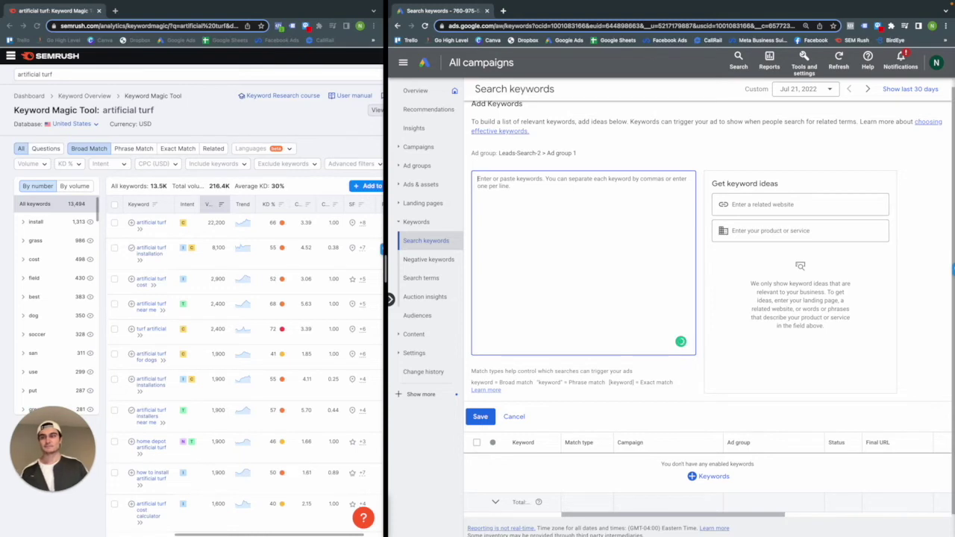
scroll(237, 291, "down", 1)
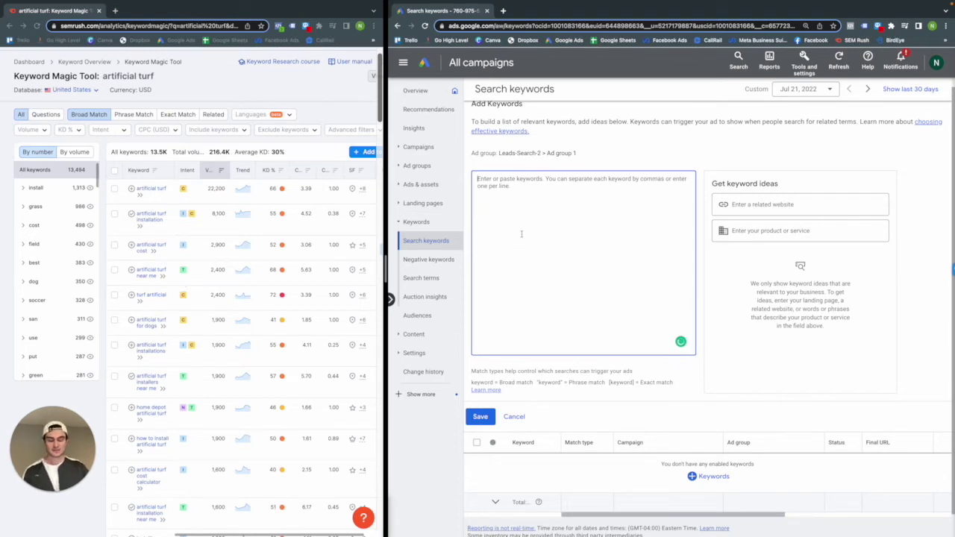
type("\"artificial turf near me")
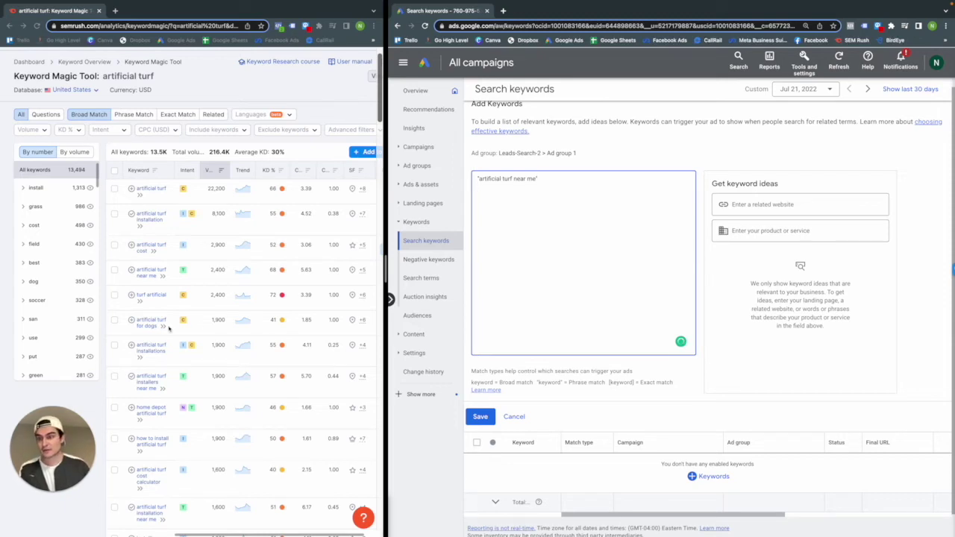
- Add "artificial turf installers near me" as a second phrase-match keyword, correcting the spelling of artificial
scroll(175, 330, "down", 1)
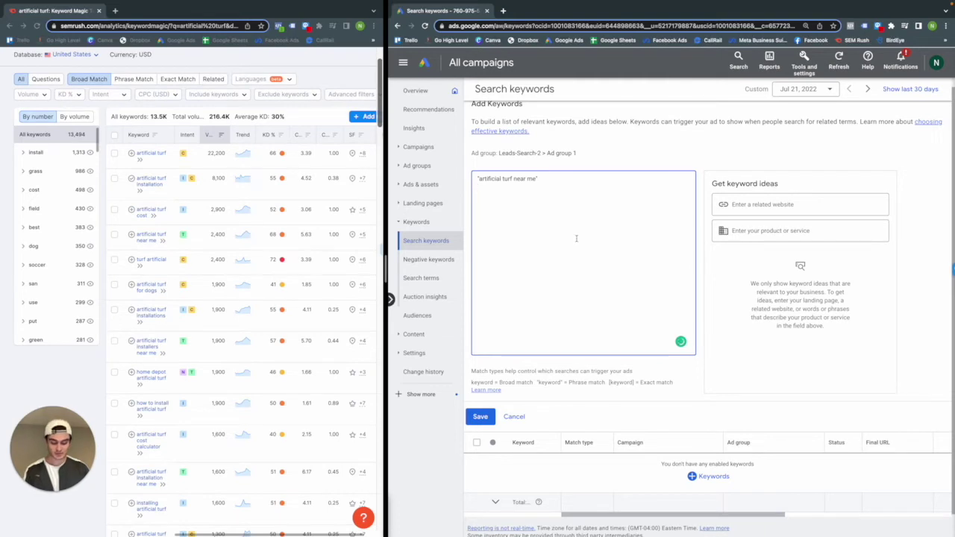
type("\"artificial t")
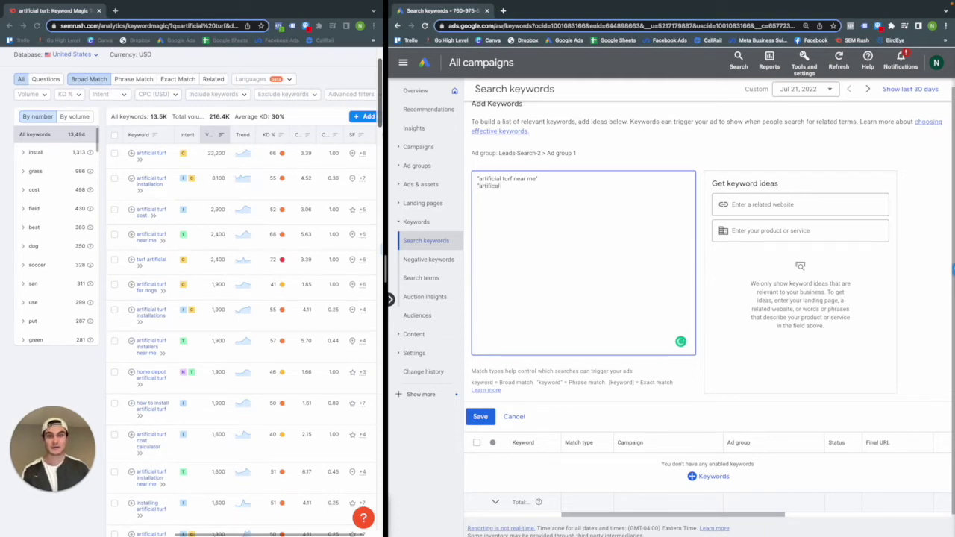
type("urf")
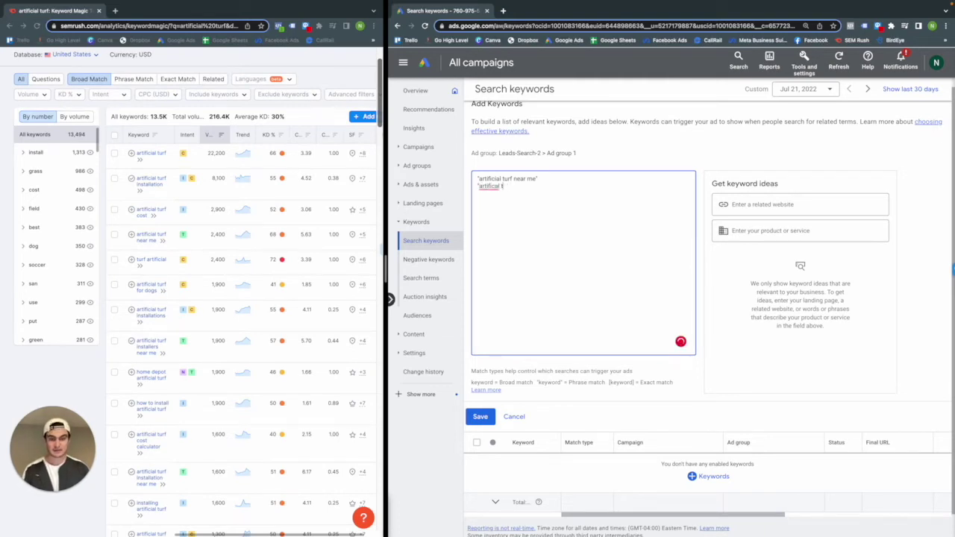
type(" installers")
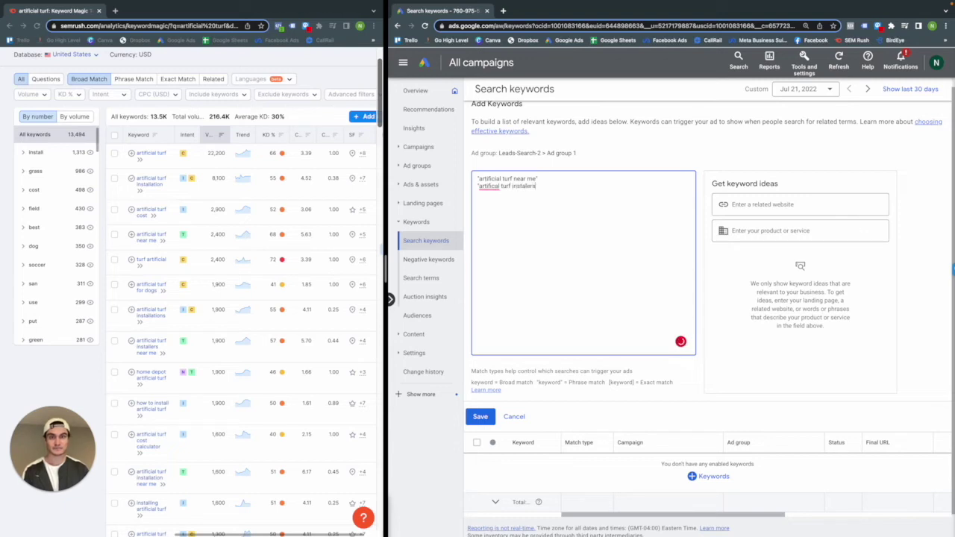
type(" near")
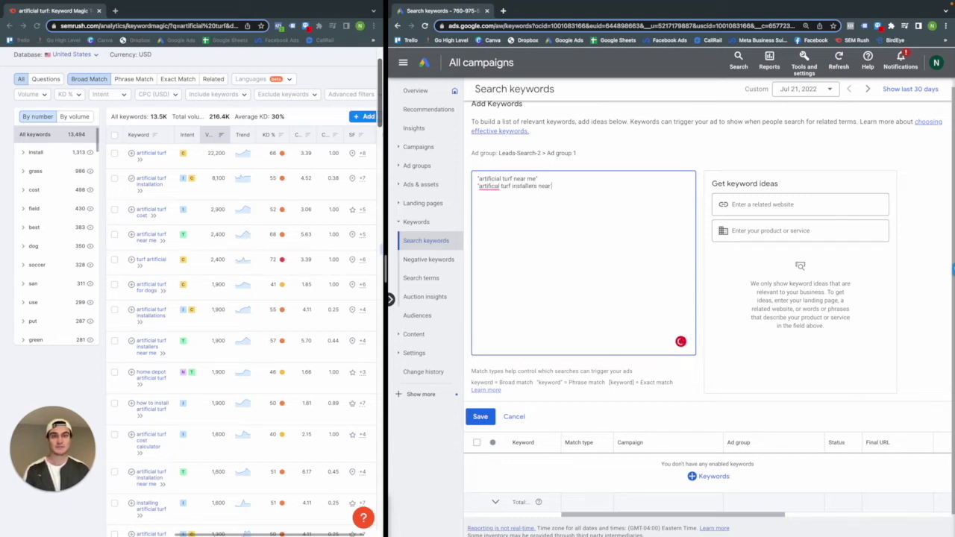
type(" me")
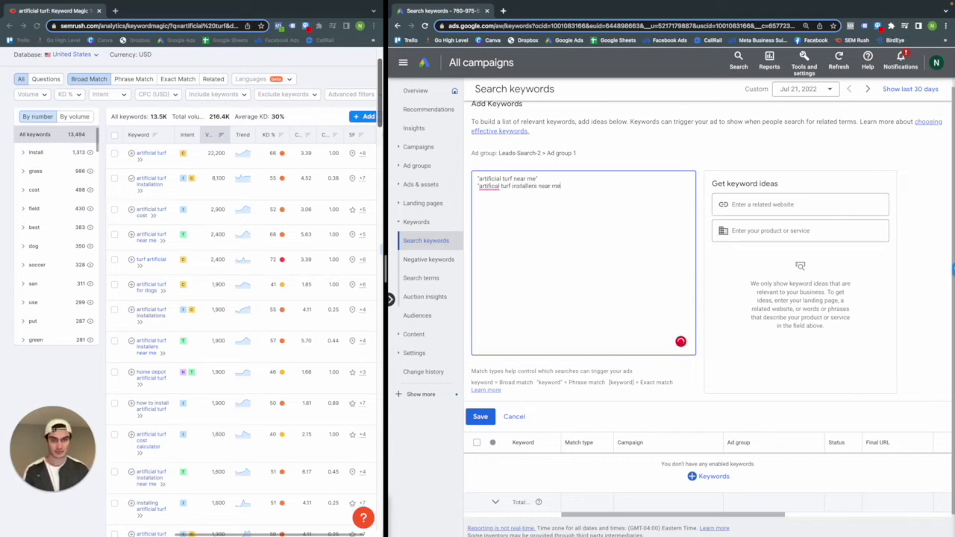
type("\"")
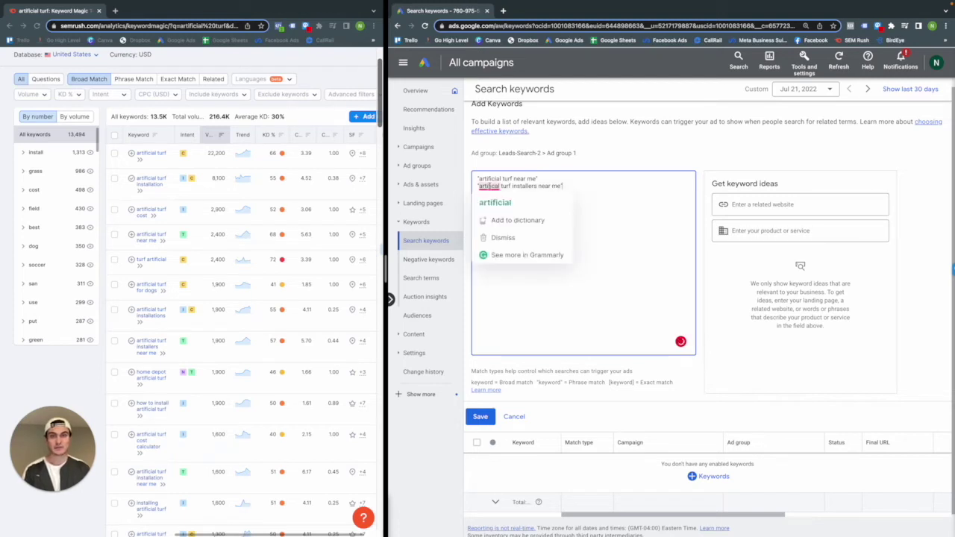
left_click(493, 202)
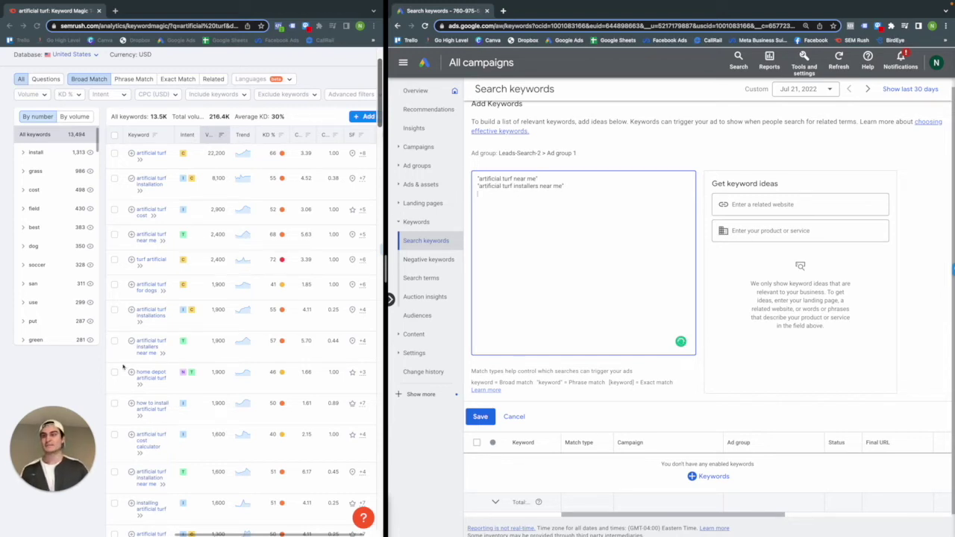
- Add a third phrase-match keyword, "artificial turf installation near me", based on a copy of the second one, and save the keywords
scroll(155, 376, "down", 1)
scroll(156, 377, "down", 2)
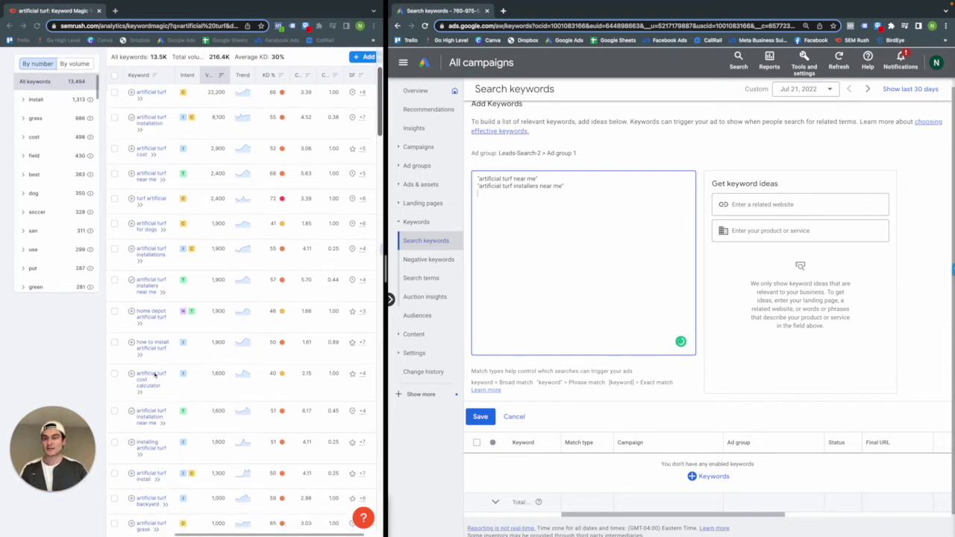
type("\"")
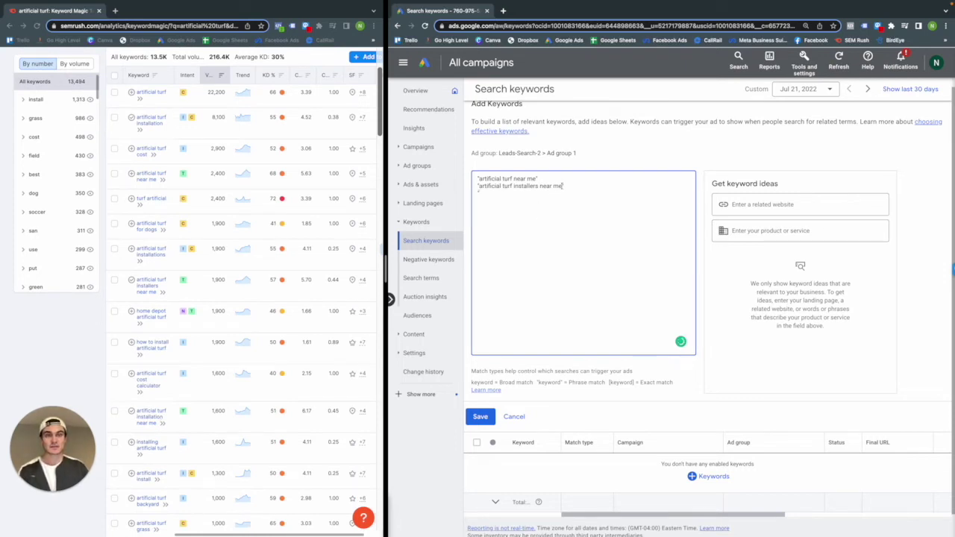
left_click_drag(563, 185, 478, 189)
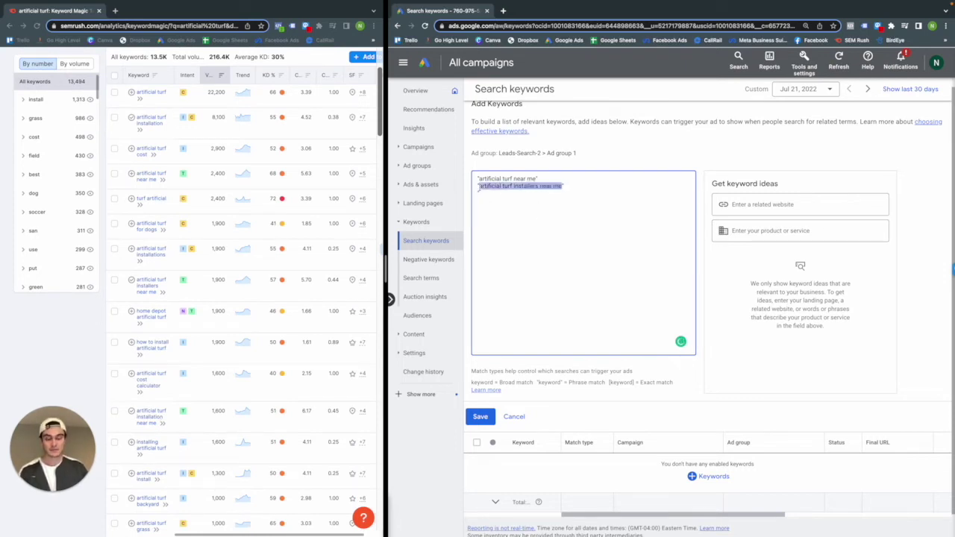
key("ctrl+c")
left_click(526, 203)
key("ctrl+v")
left_click(537, 193)
key("BackSpace")
key("BackSpace")
key("BackSpace")
type("ation")
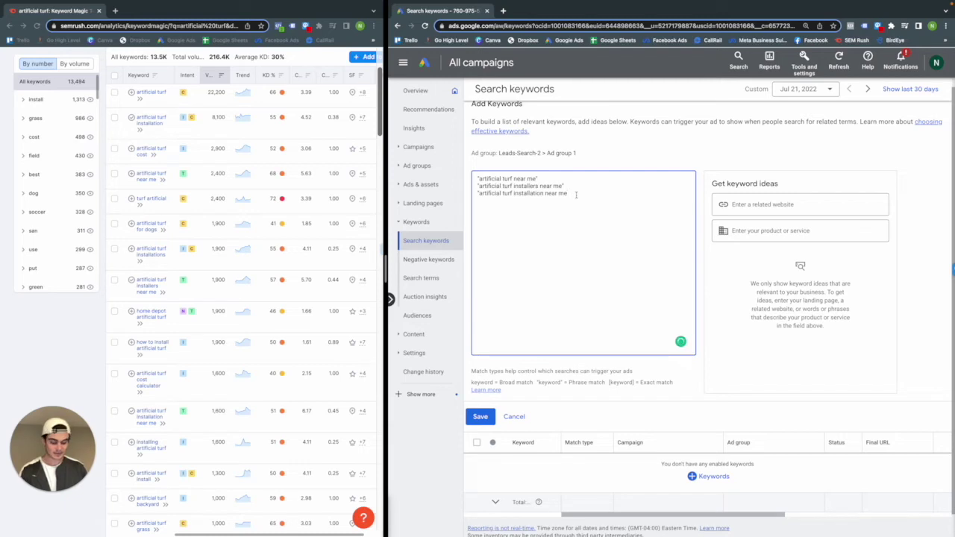
type("\"")
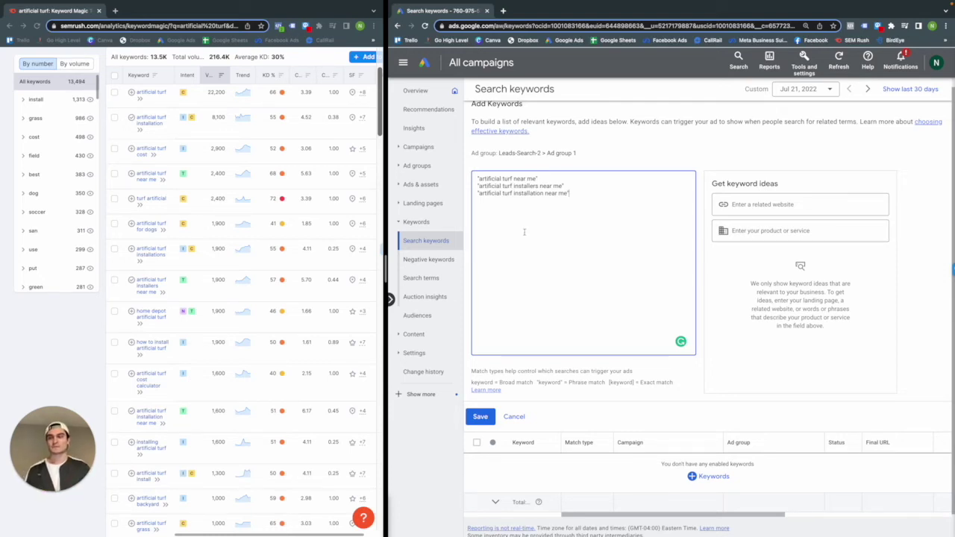
scroll(240, 372, "down", 1)
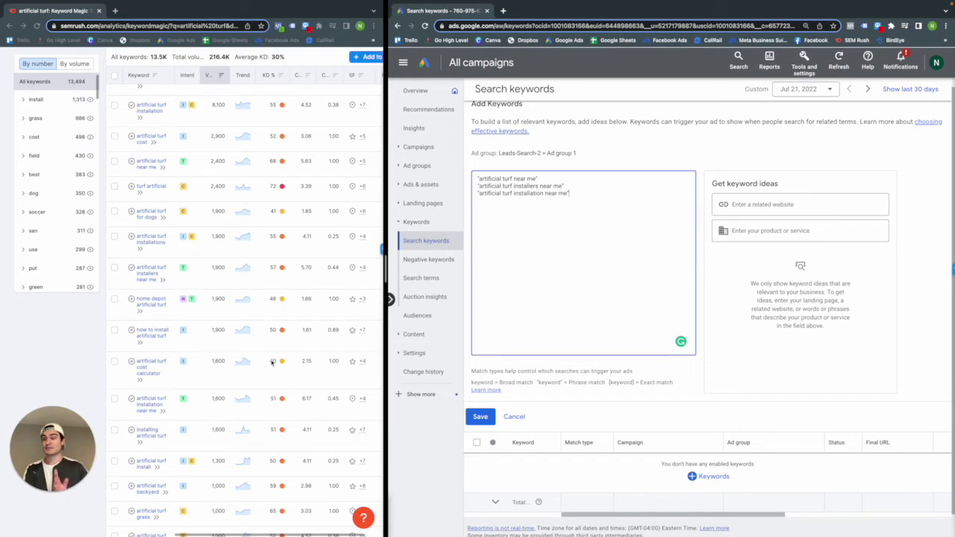
left_click(480, 416)
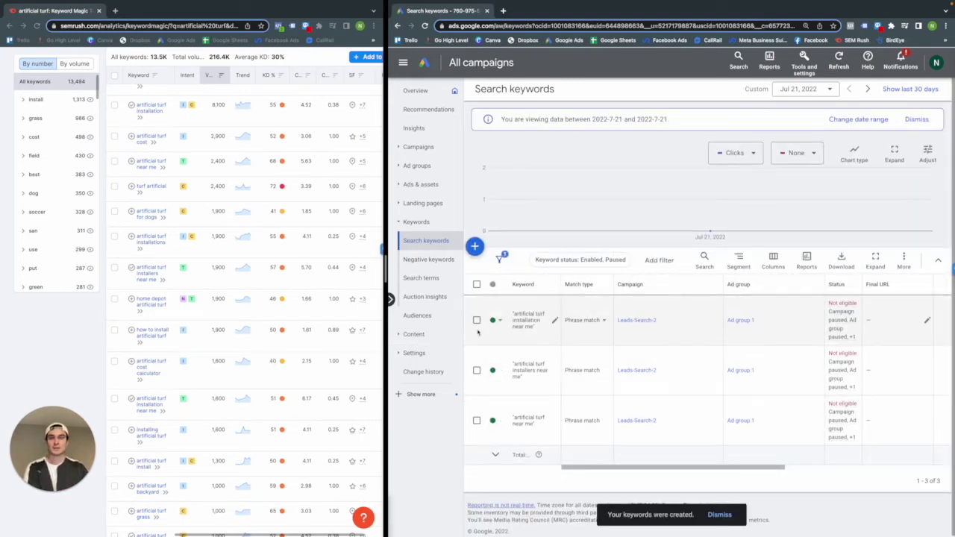
- Open the form for adding negative keywords with its empty keyword list ready for entry
left_click(427, 259)
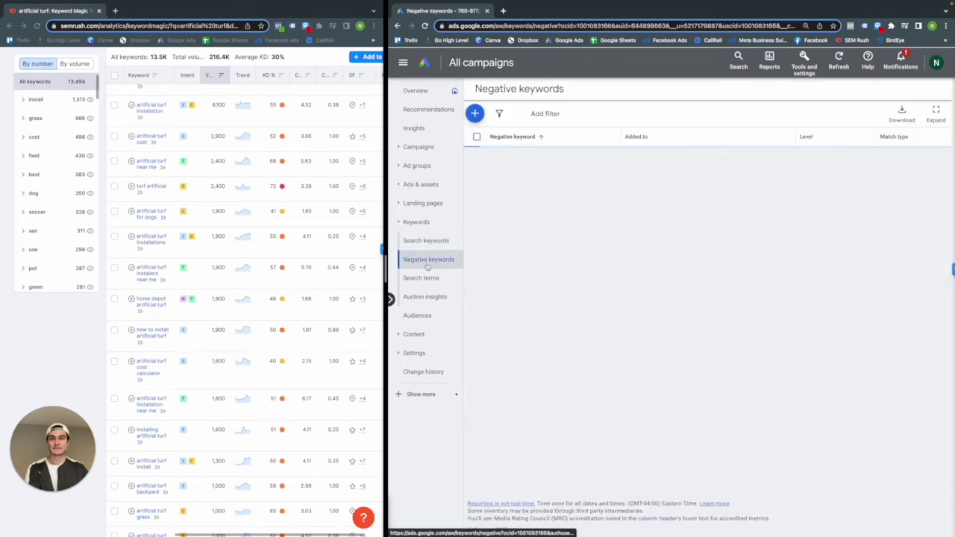
left_click(476, 113)
left_click(512, 290)
- Examine the "install" keyword group's subgroups and the search intent of the artificial turf keywords in Semrush for negative keyword ideas
scroll(202, 239, "up", 5)
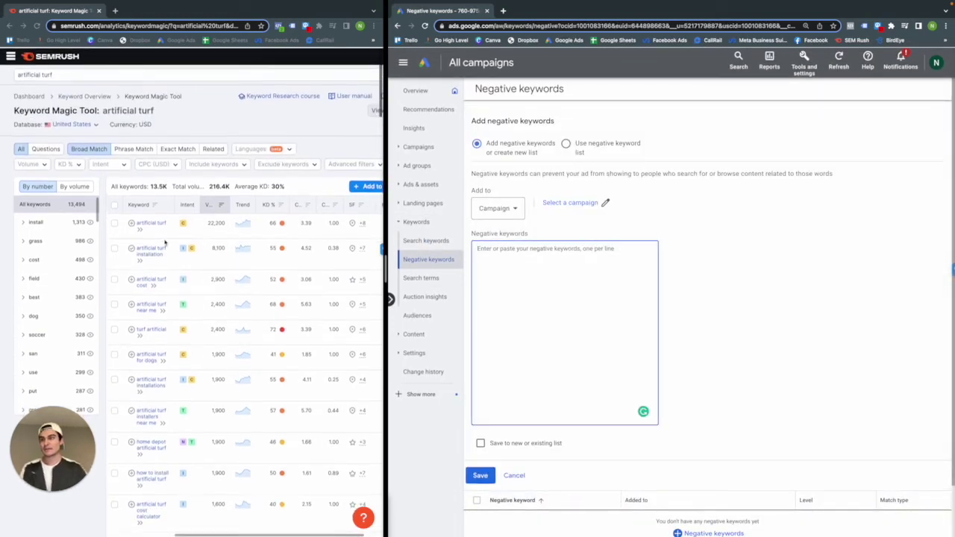
left_click(24, 224)
left_click(24, 224)
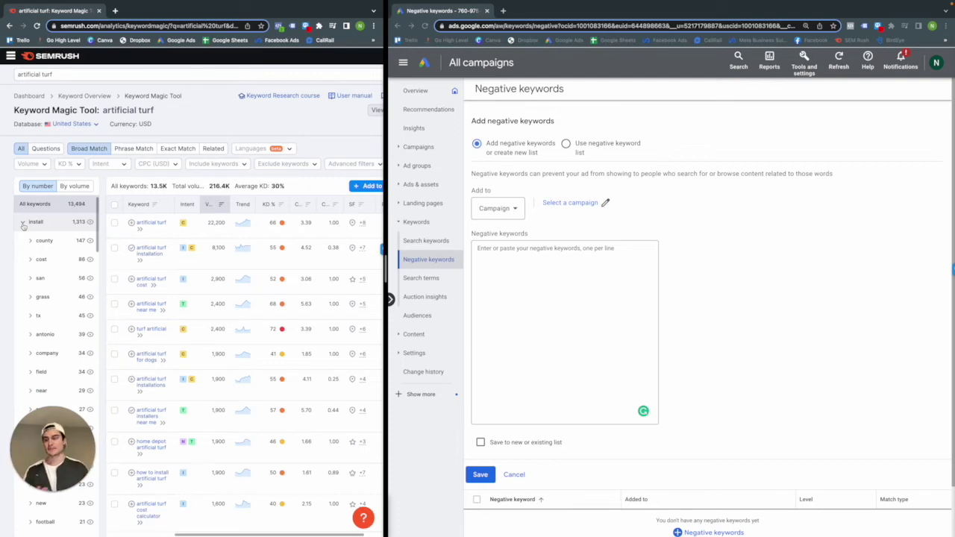
scroll(59, 234, "down", 5)
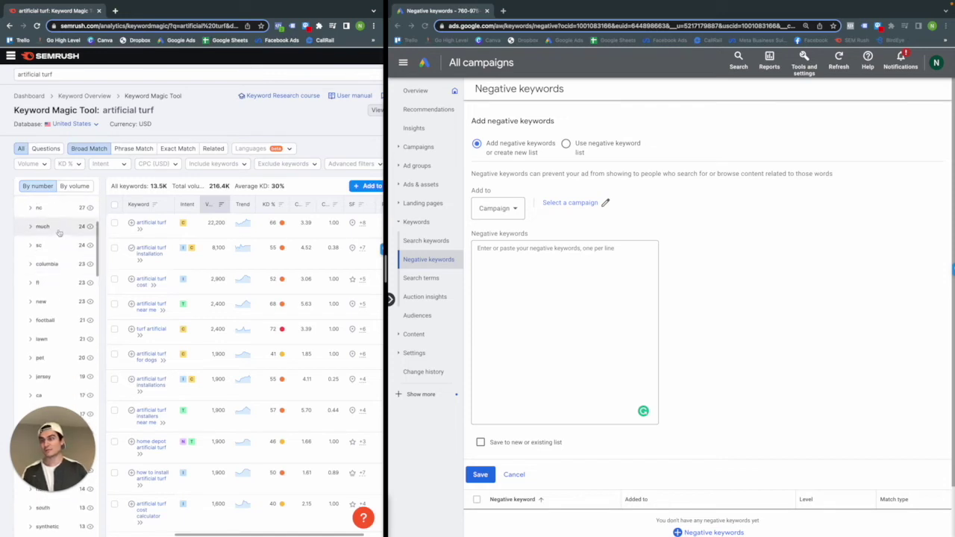
scroll(59, 234, "down", 2)
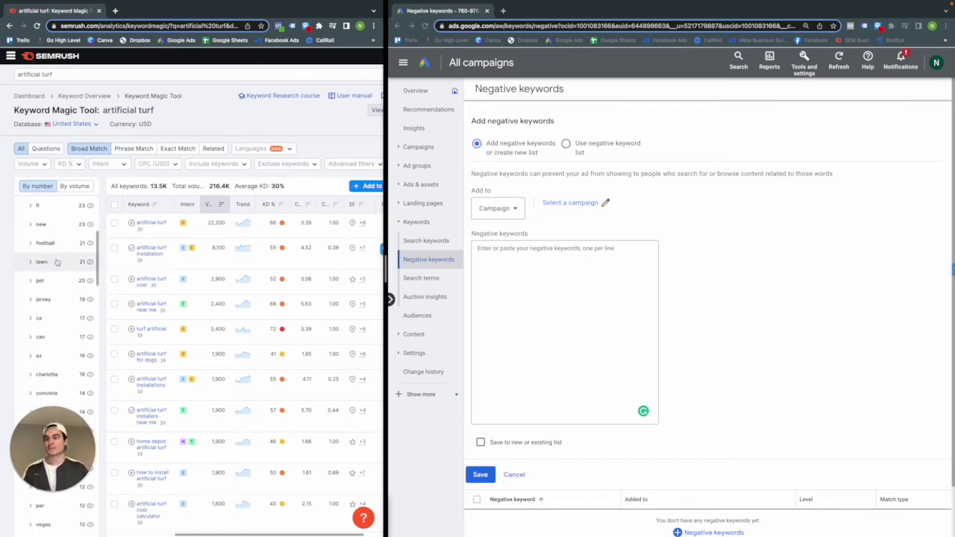
scroll(58, 262, "up", 10)
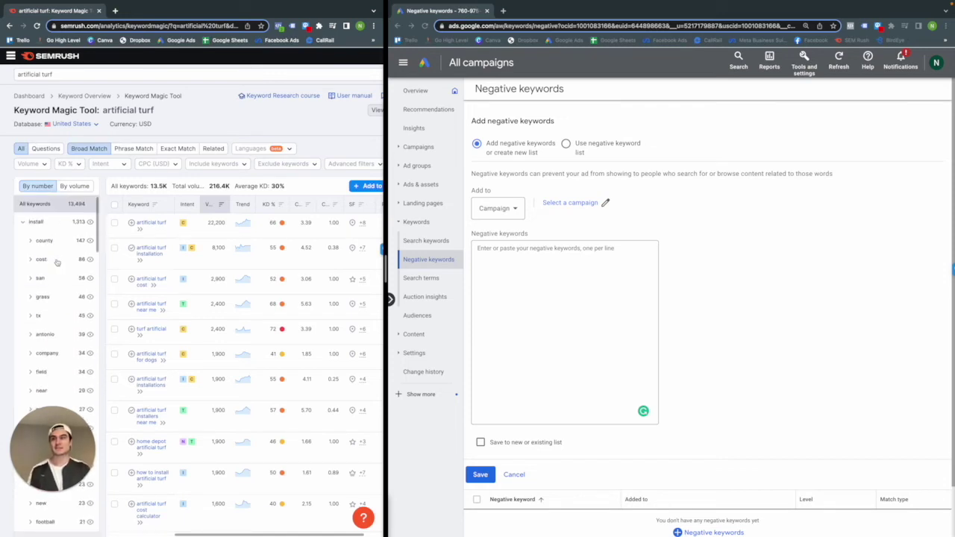
scroll(182, 273, "down", 1)
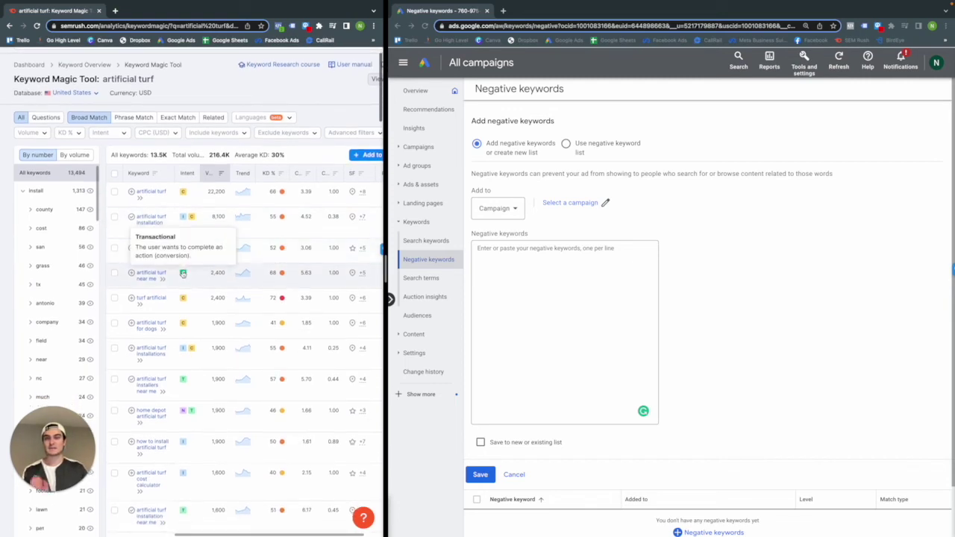
scroll(187, 290, "down", 1)
scroll(187, 290, "down", 3)
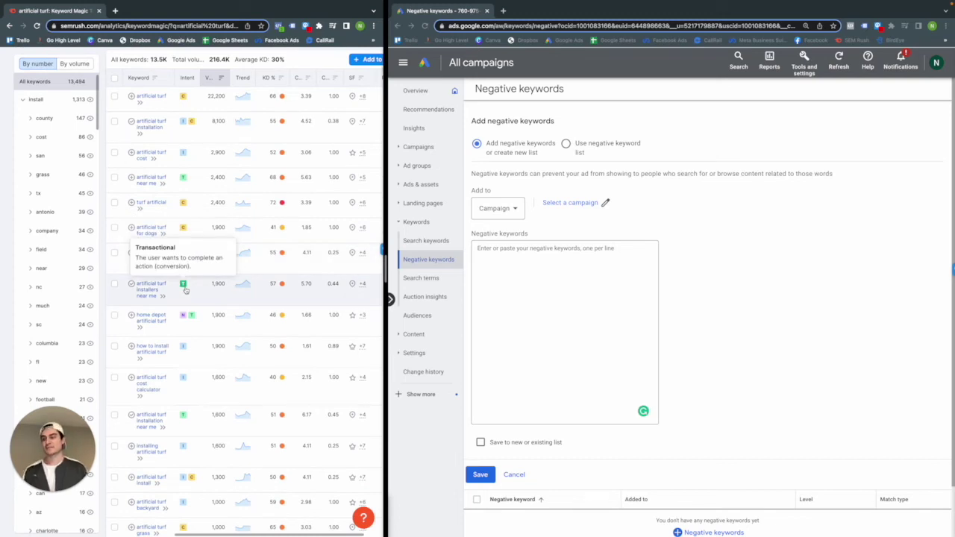
- Enter home depot as a broad-match and "how to" as a phrase-match negative keyword in the Google Ads form
left_click(556, 313)
type("home depot")
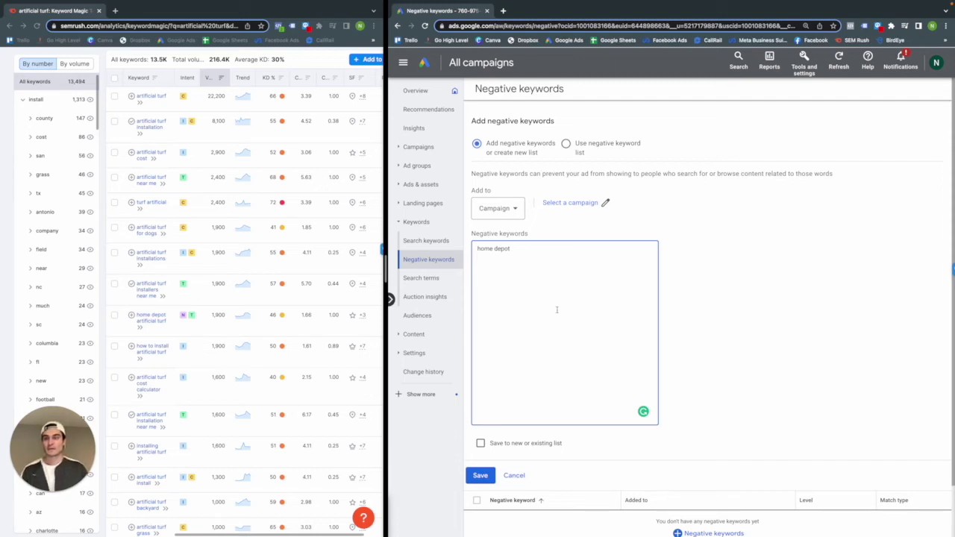
type("\"how")
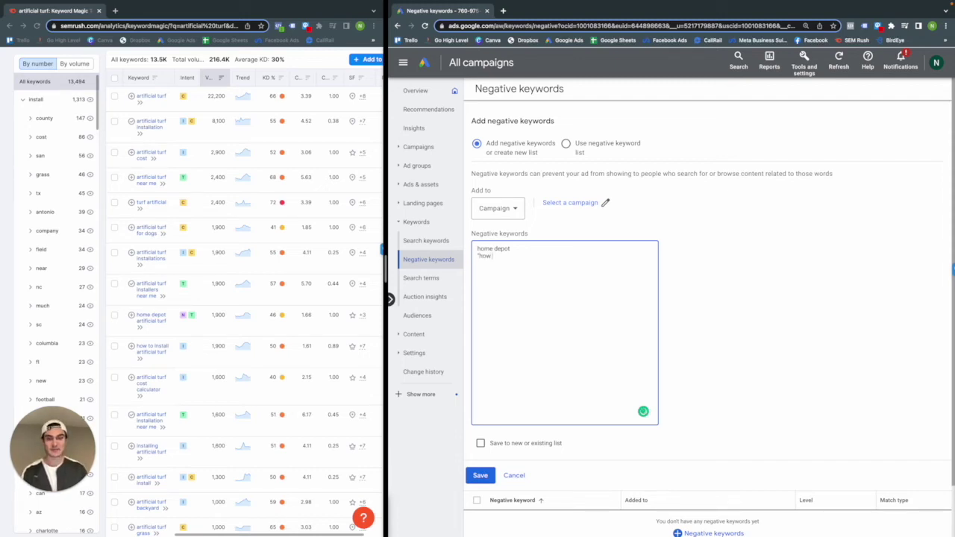
type(" to\"")
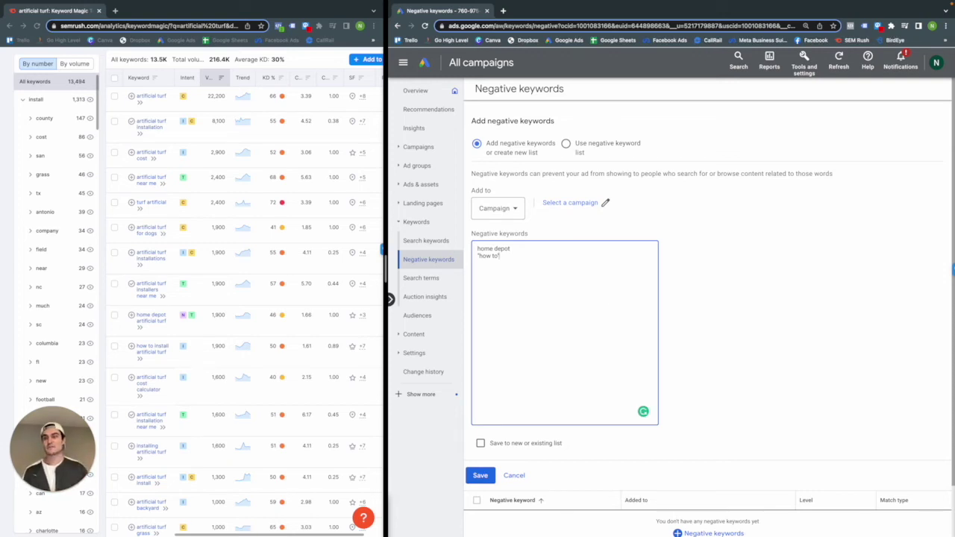
- Check further down the Semrush keyword list and add "how much" as a phrase-match negative keyword
scroll(258, 304, "down", 2)
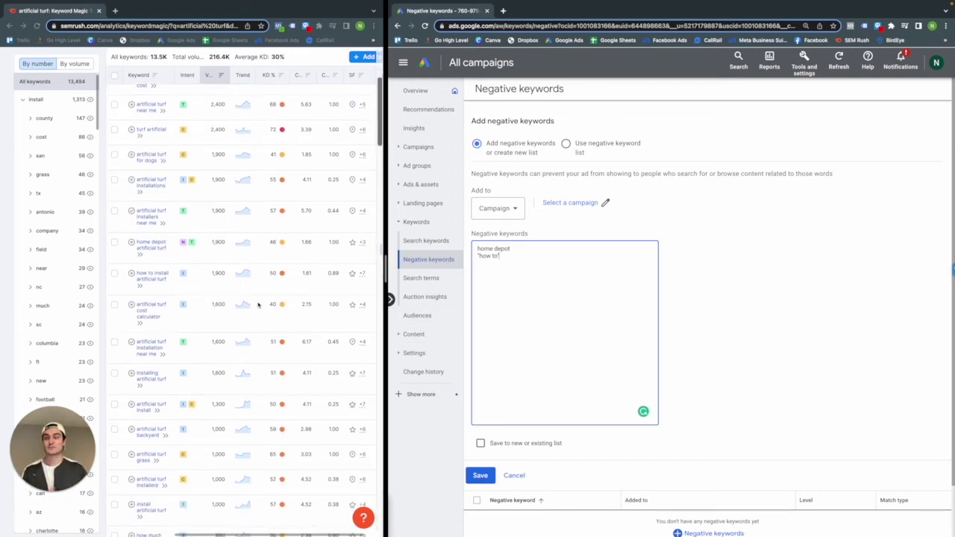
scroll(259, 304, "down", 3)
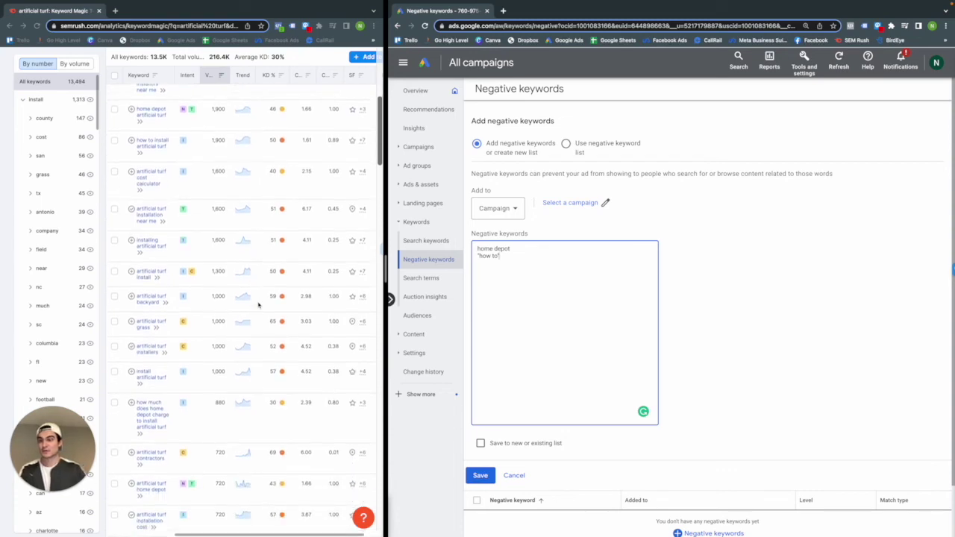
scroll(258, 304, "down", 1)
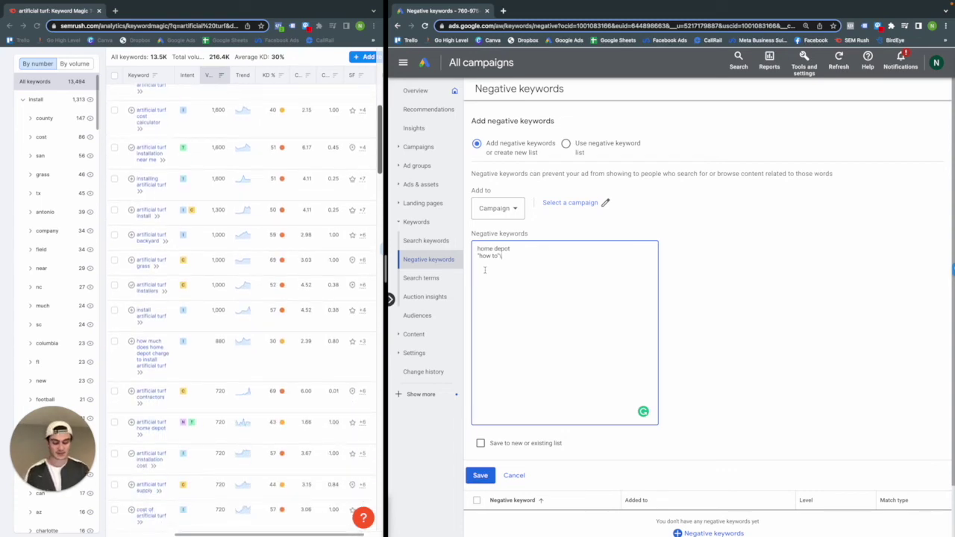
type("\"m")
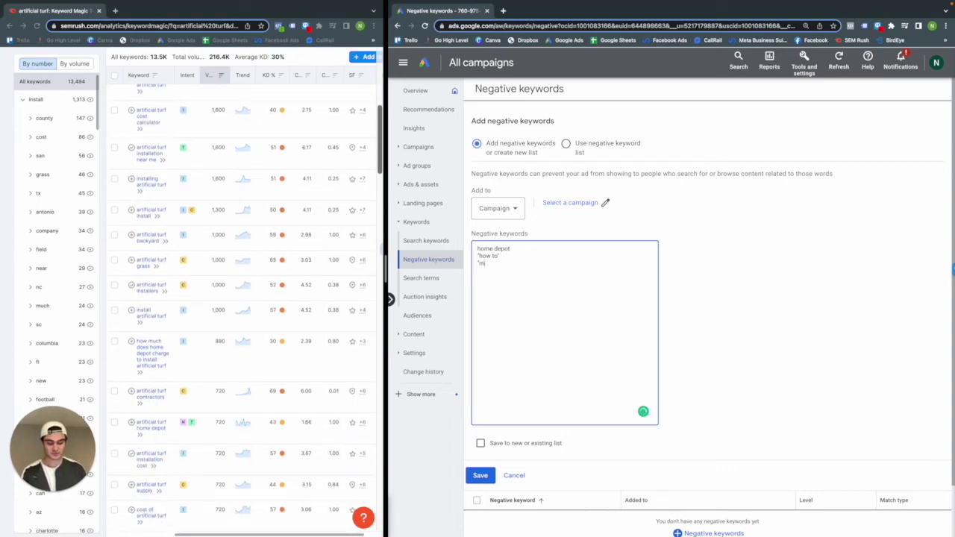
type("ow much\"")
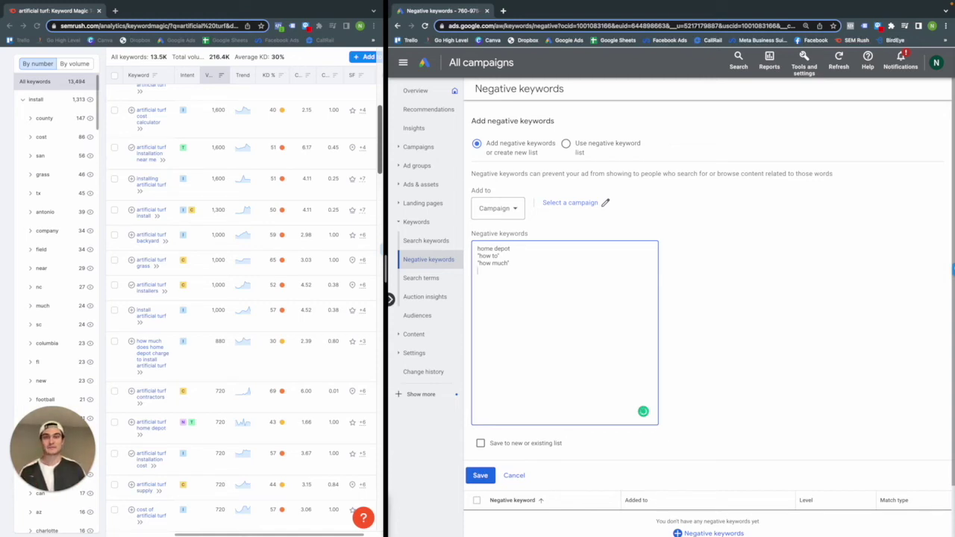
- Add the phrase-match negative keyword "for sale" and the broad-match negatives sale and sales, each on its own line
type("\"for sale")
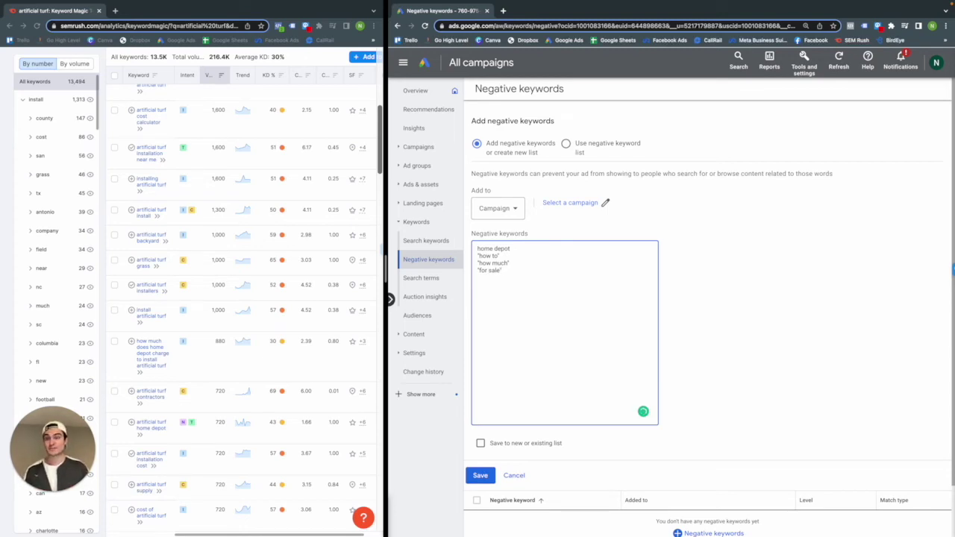
type("sale ")
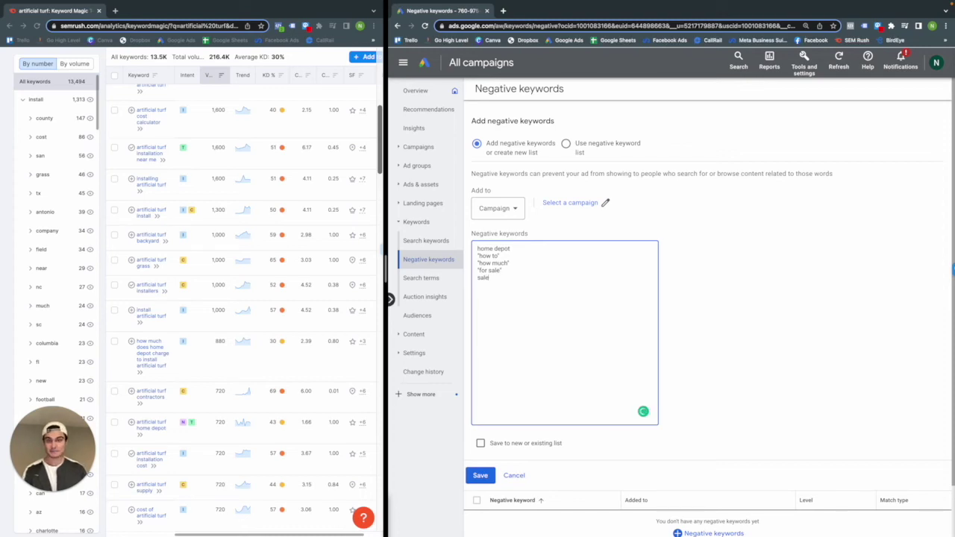
type("sales")
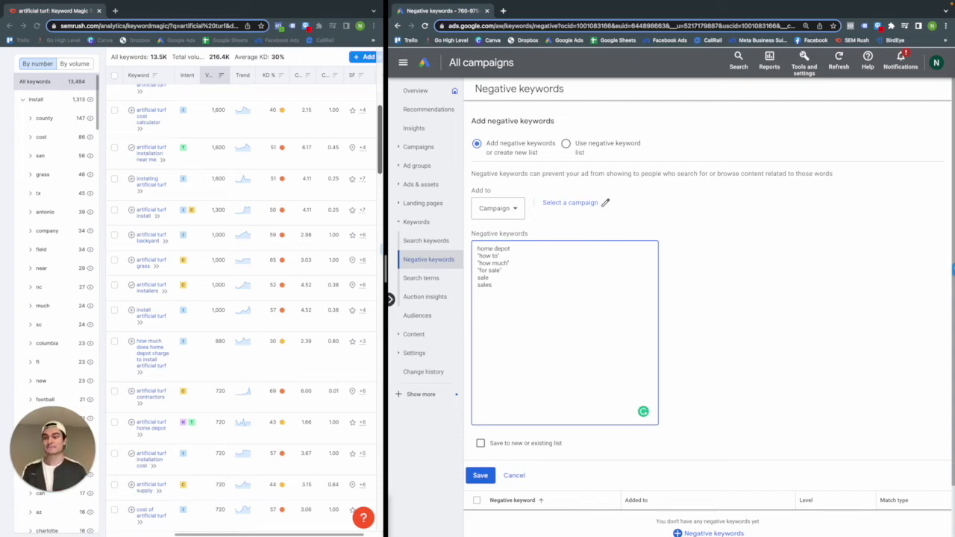
- Look through more Semrush keywords and add lowes and cost to the negative keyword list
scroll(167, 308, "down", 3)
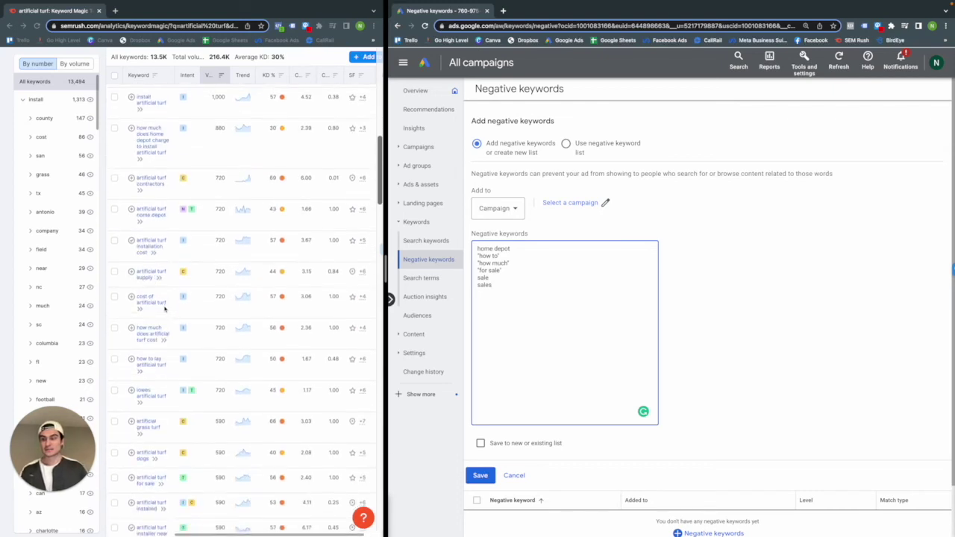
type("lowes")
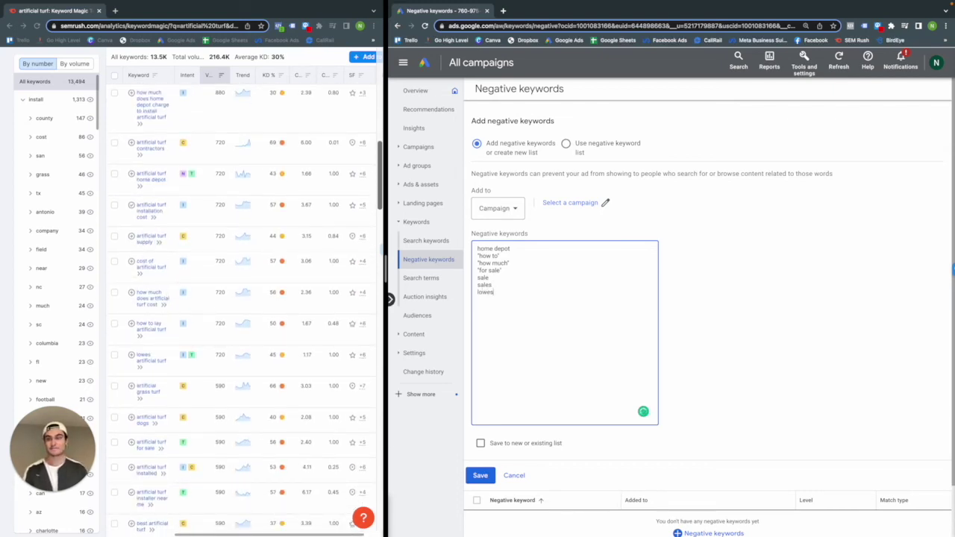
scroll(221, 381, "down", 3)
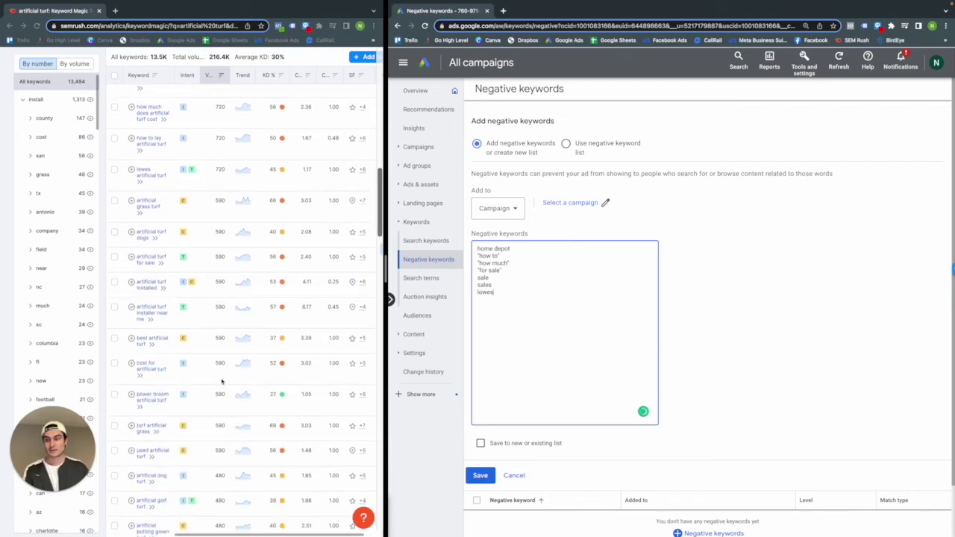
scroll(221, 381, "down", 2)
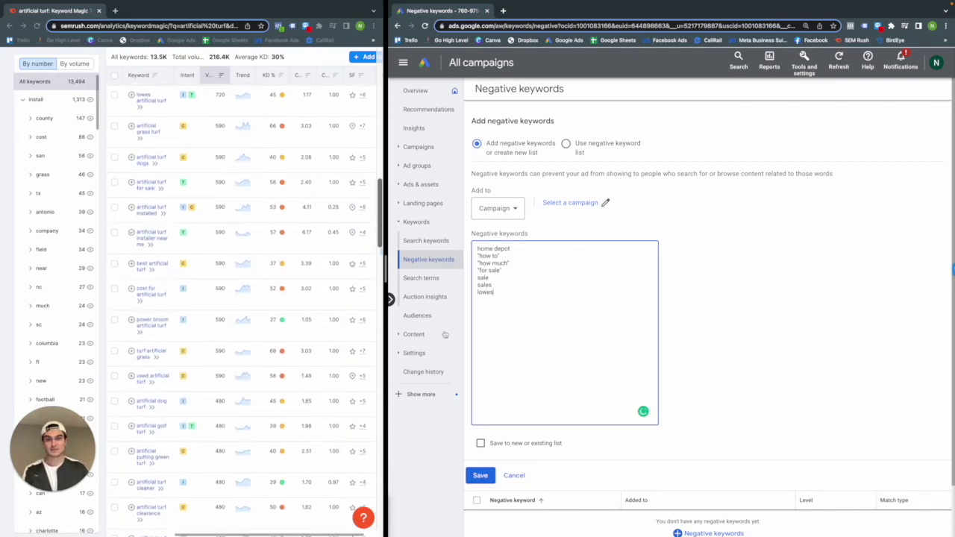
type("\\")
type("cost")
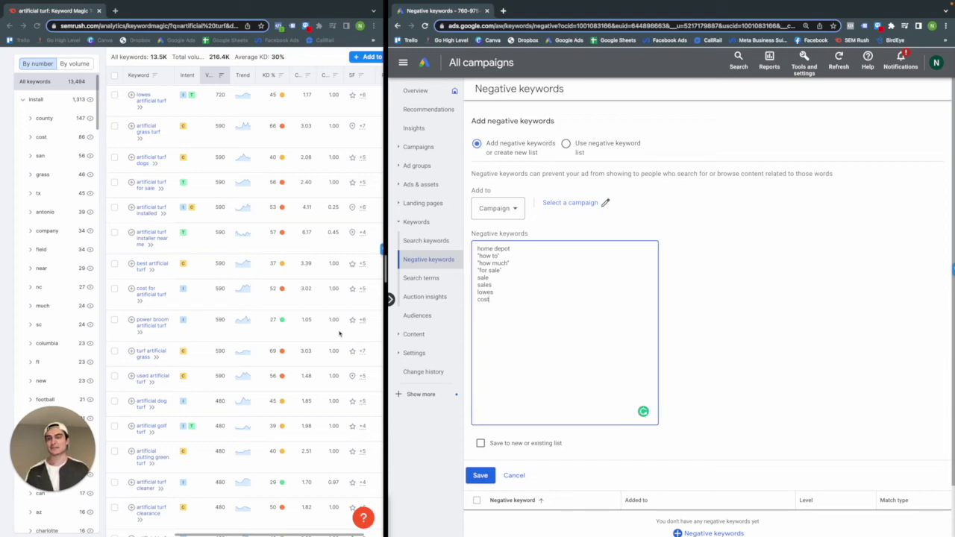
- Assign the negative keywords at ad group level to Ad group 1 of the Leads-Search-2 campaign and save them
left_click(481, 475)
left_click(512, 209)
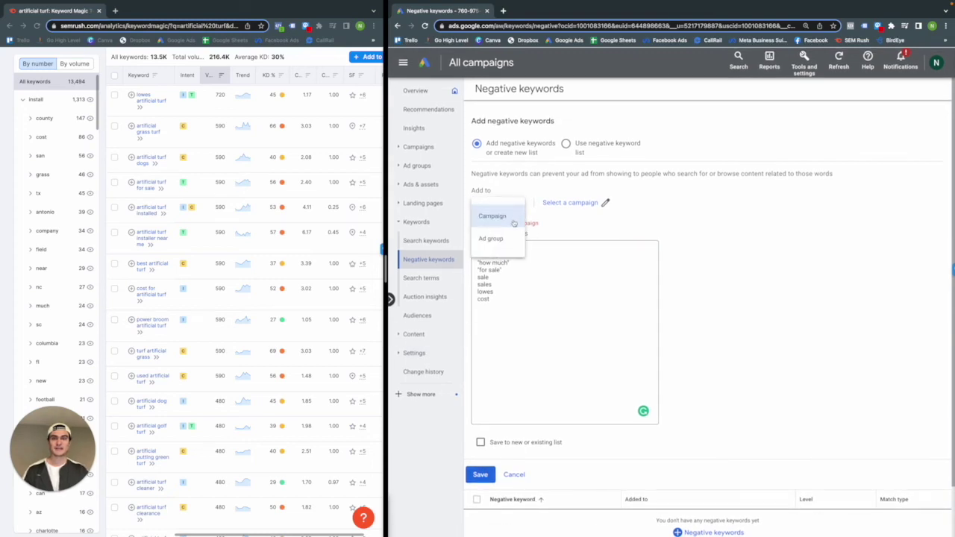
left_click(503, 240)
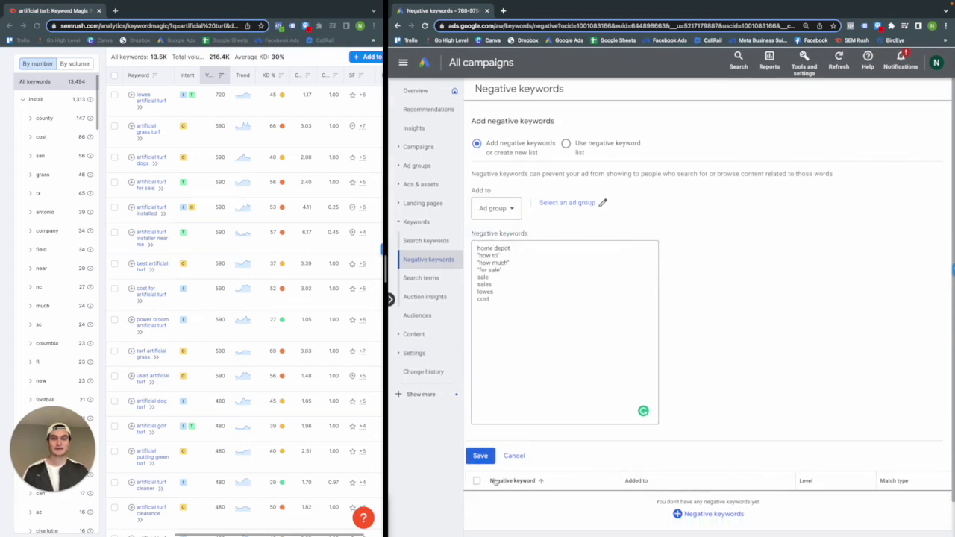
left_click(485, 456)
left_click(503, 209)
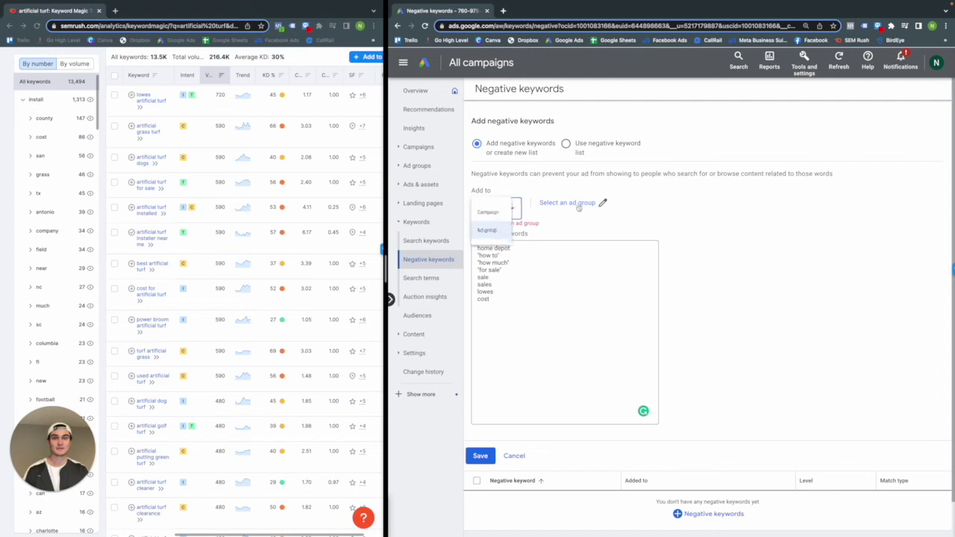
left_click(581, 205)
left_click(574, 306)
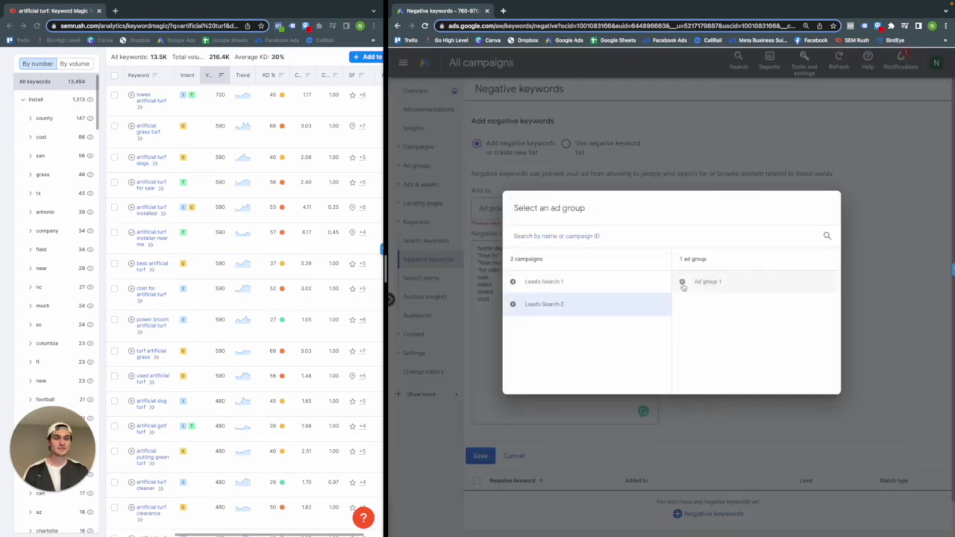
left_click(700, 283)
left_click(481, 456)
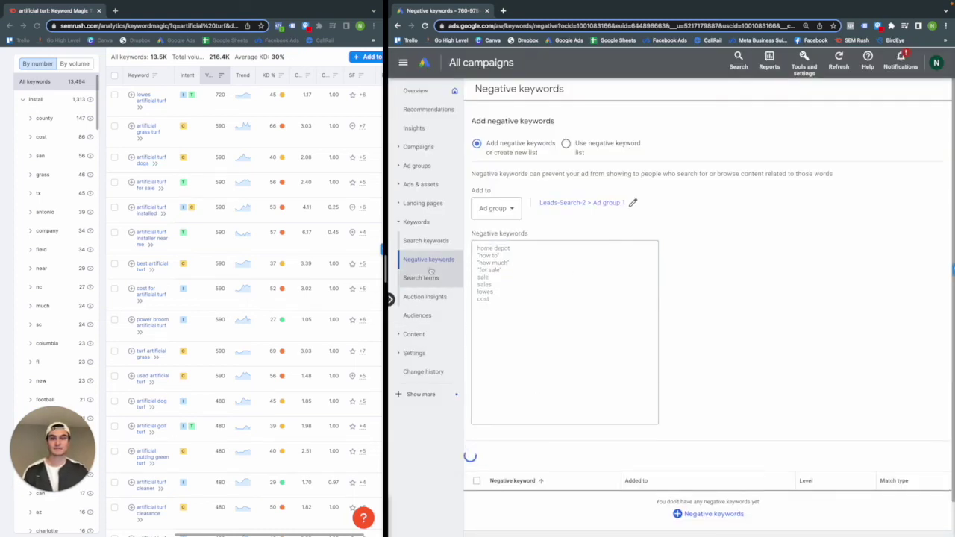
- Review the status and performance columns of the search keywords, and open the search terms report
left_click(430, 242)
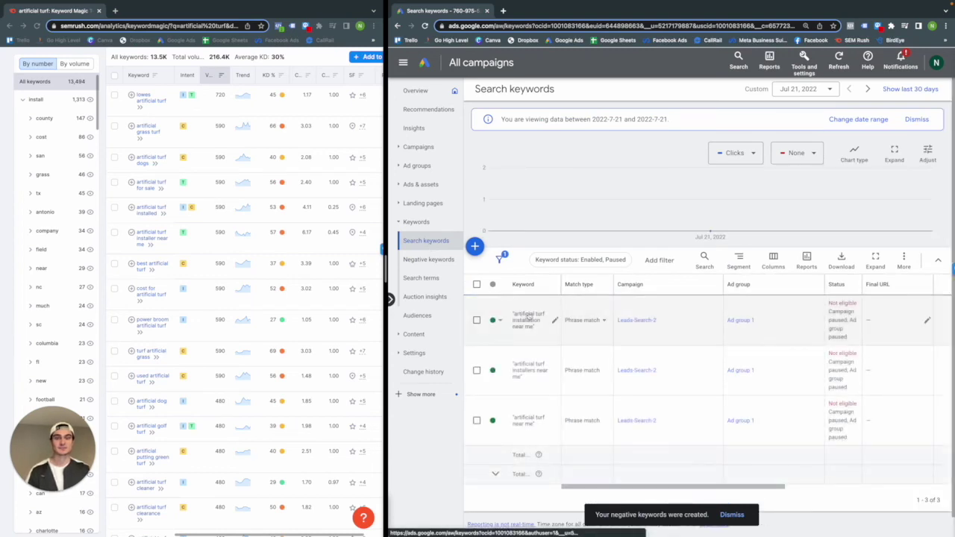
scroll(596, 322, "down", 1)
scroll(596, 322, "right", 5)
mouse_move(631, 287)
scroll(628, 286, "right", 3)
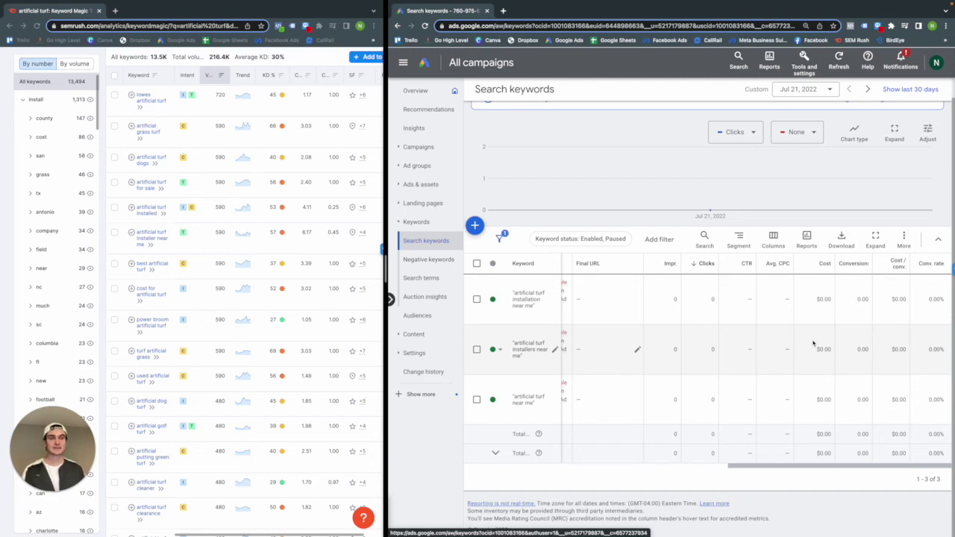
scroll(813, 344, "left", 3)
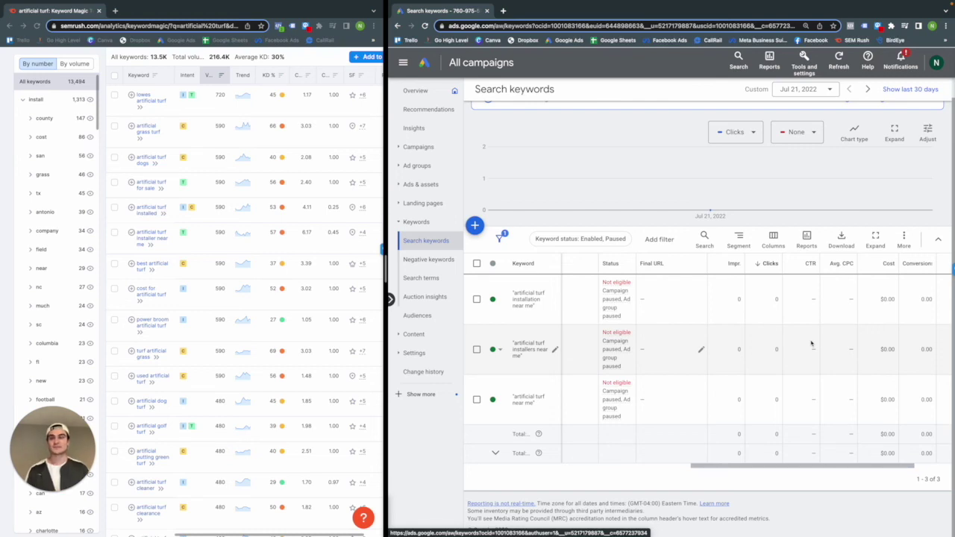
left_click(417, 279)
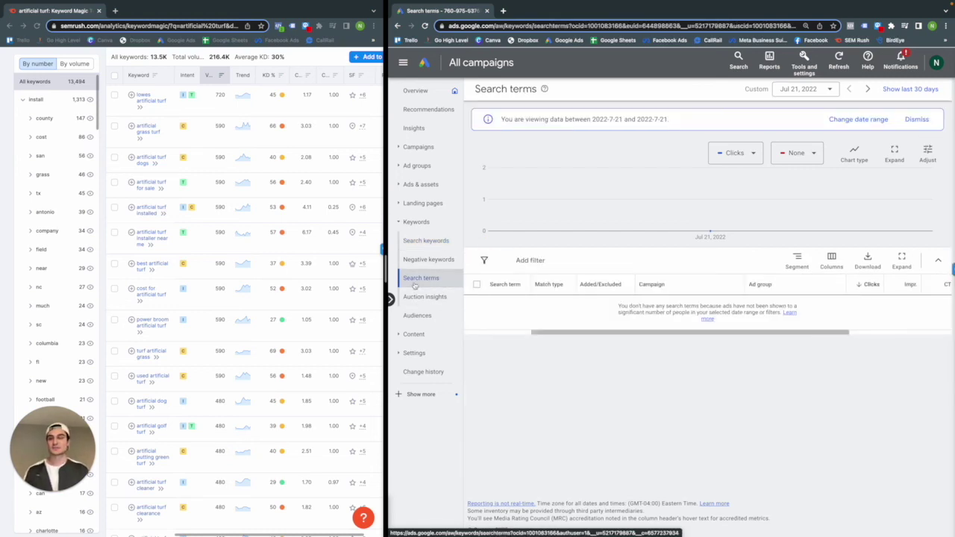